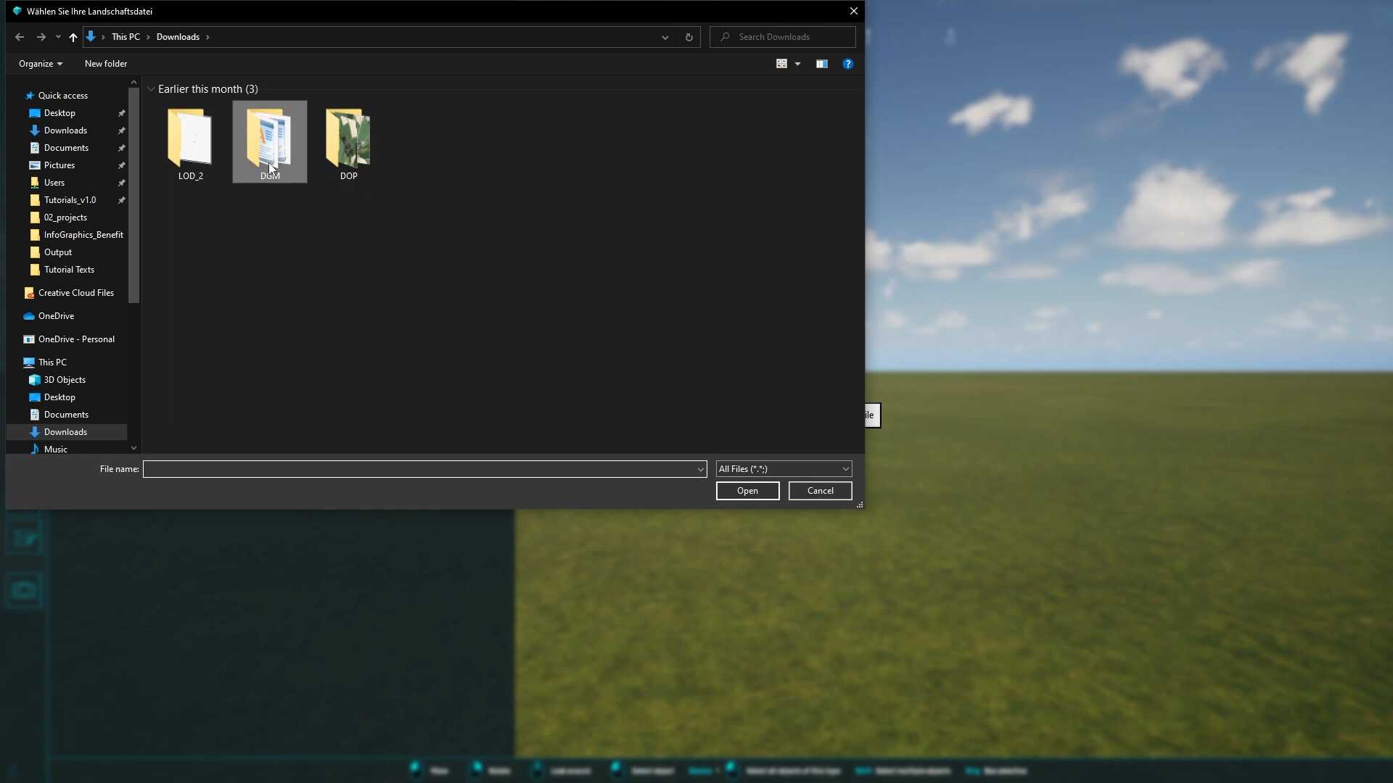
Import all XYZ files from the DGM folder as the surface model, using an automatically selected georeference basepoint.
left_click(238, 109)
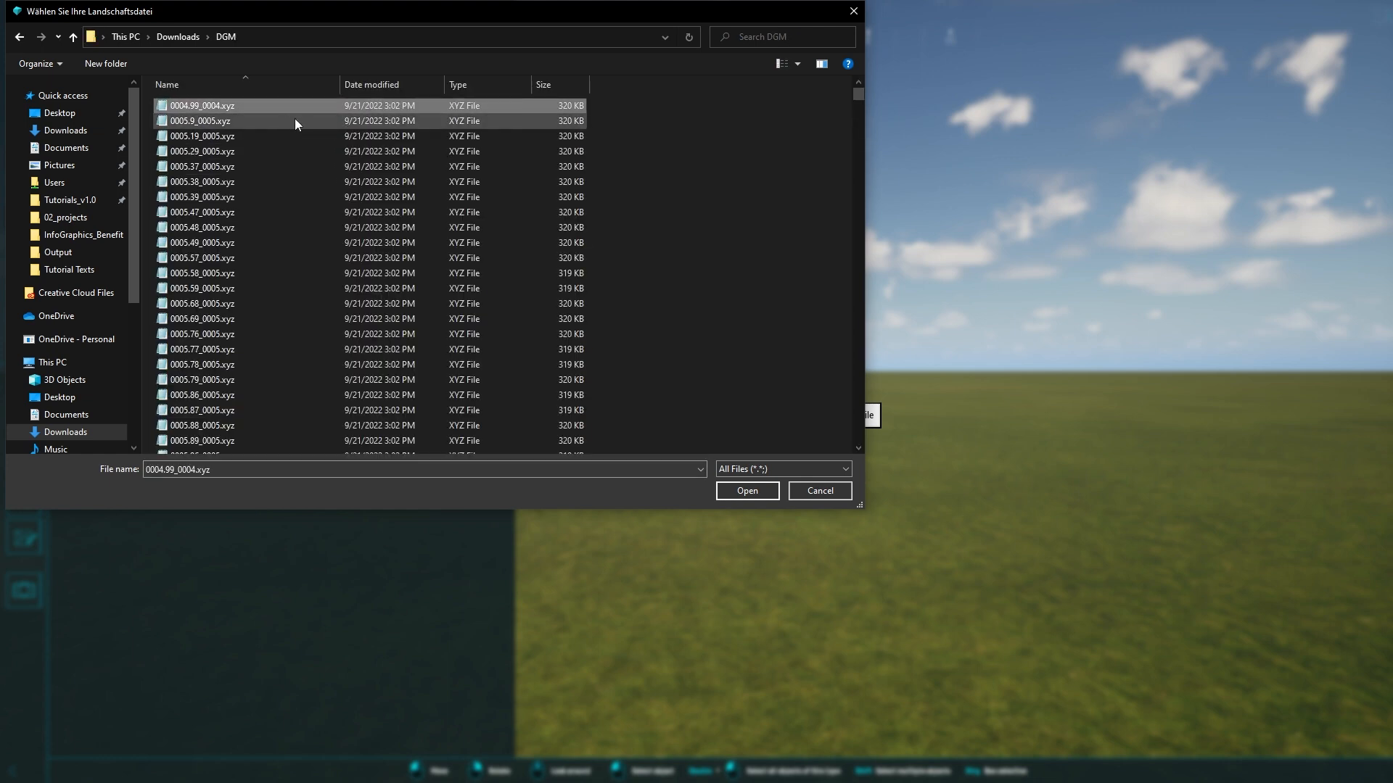
left_click_drag(668, 112, 435, 243)
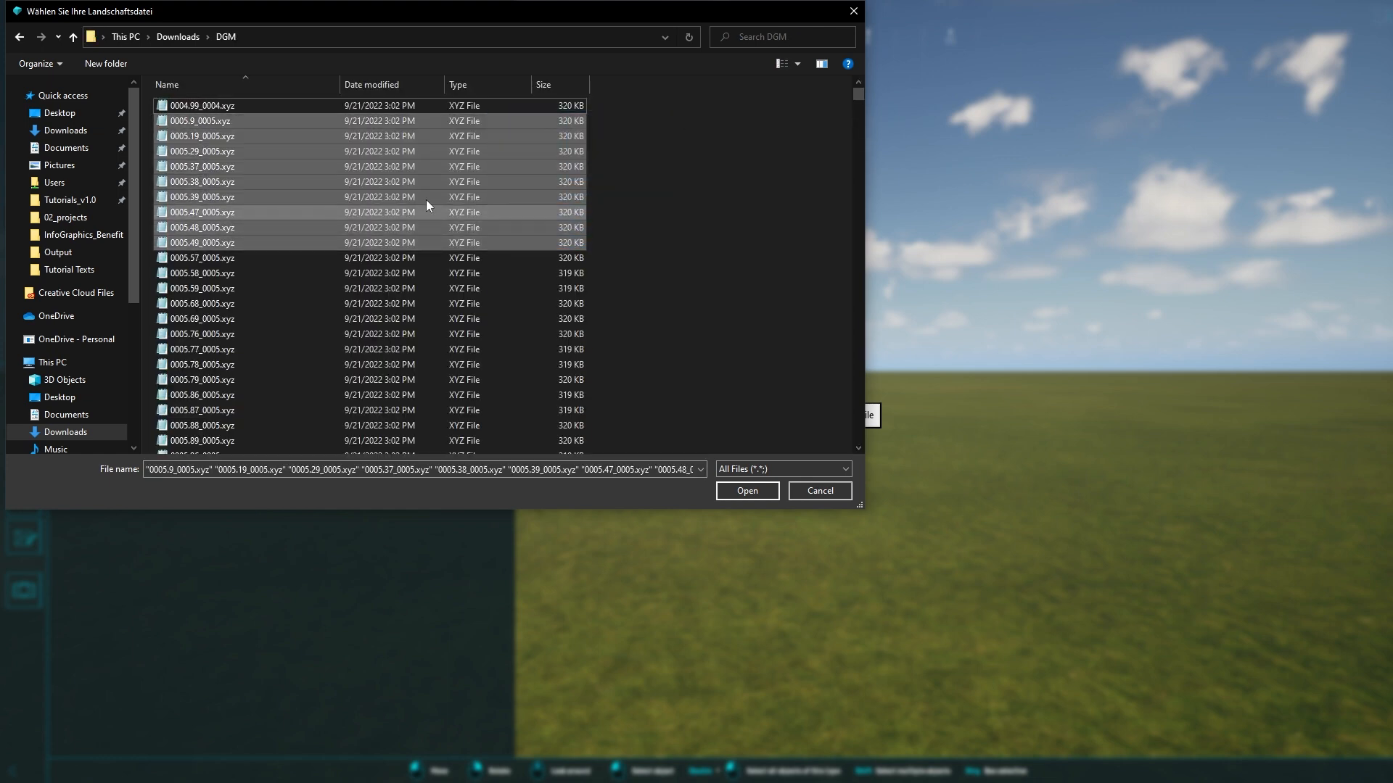
left_click(345, 151)
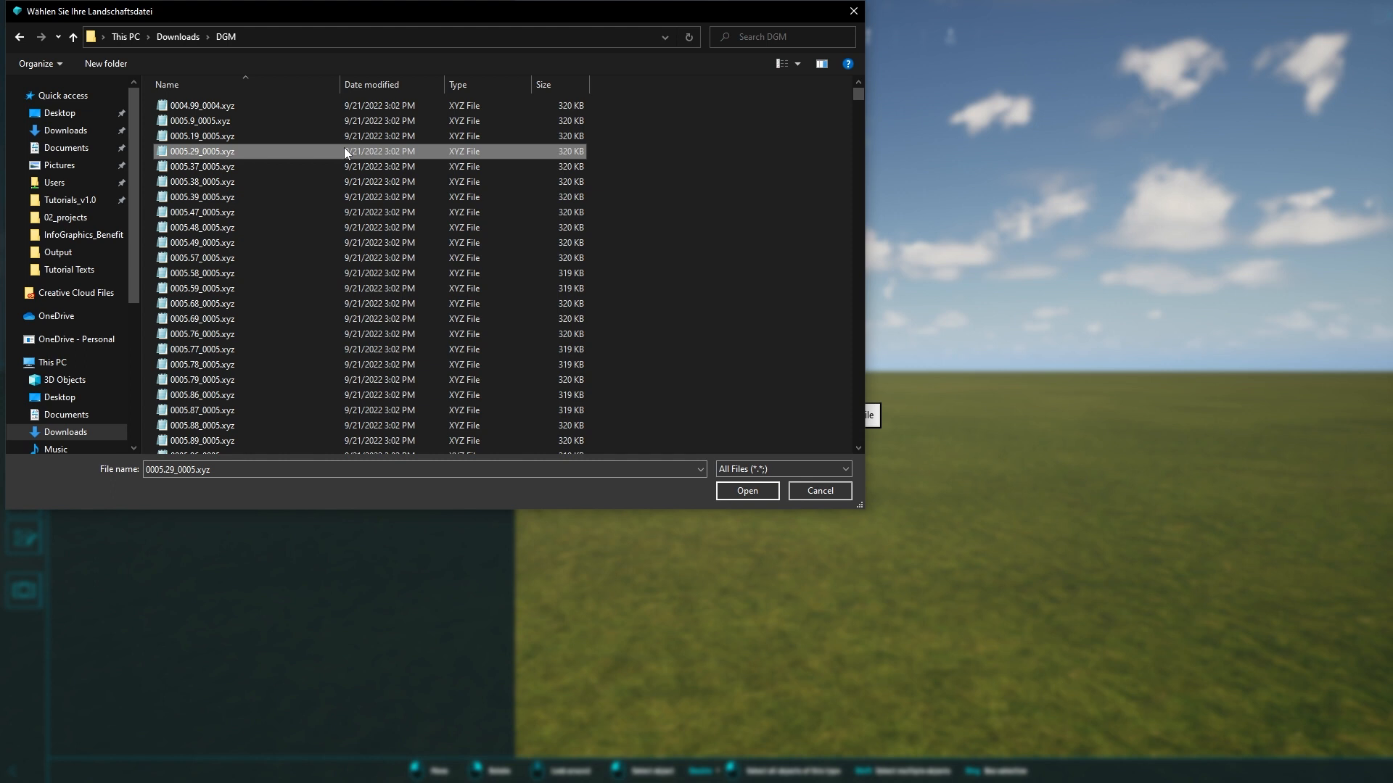
key("ctrl+a")
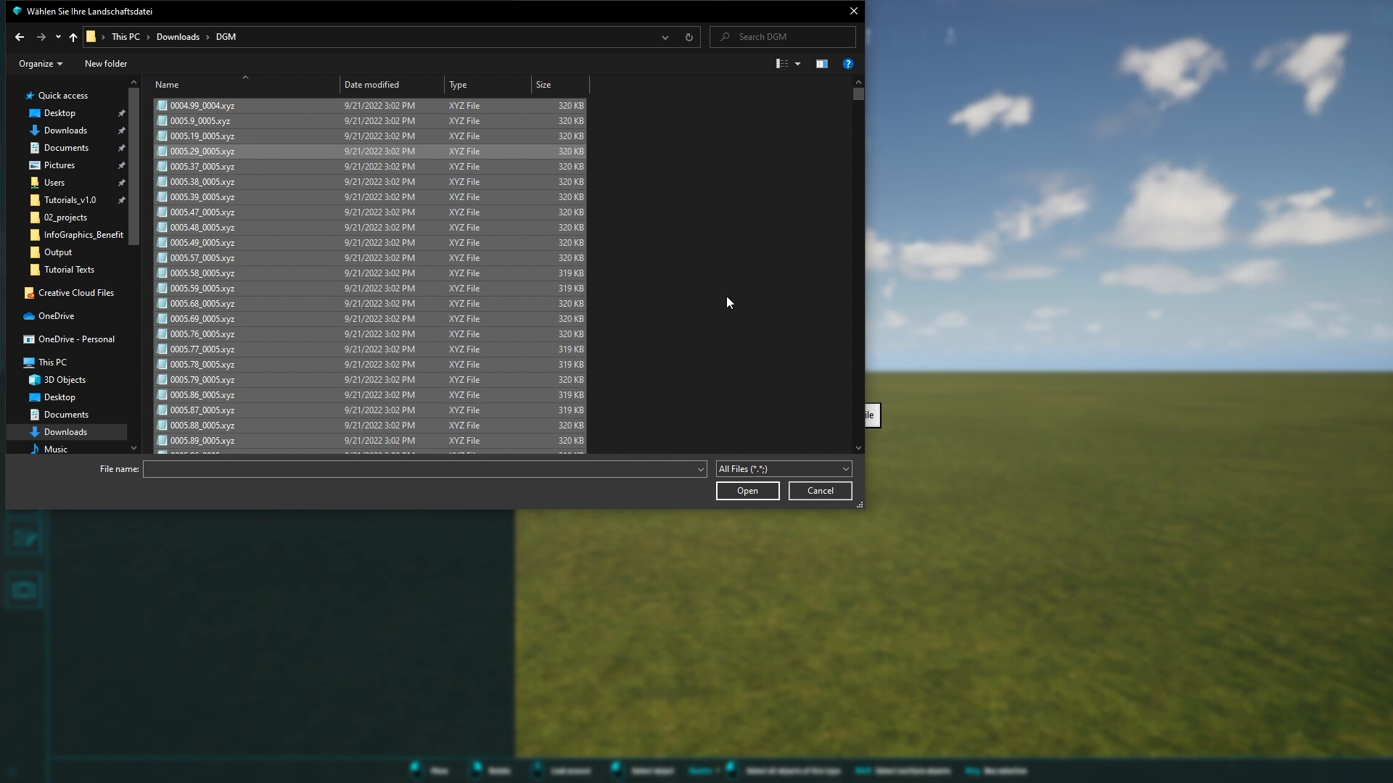
left_click(750, 487)
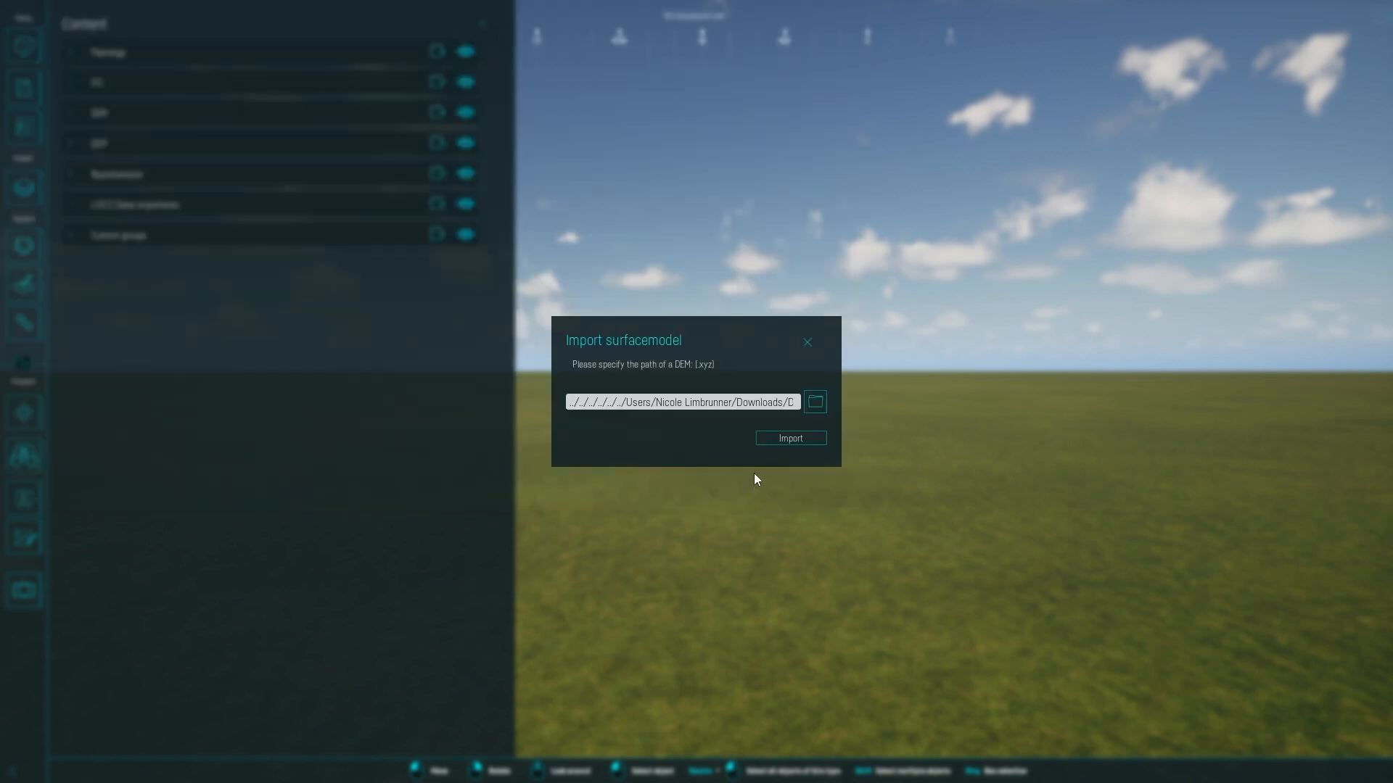
left_click(781, 444)
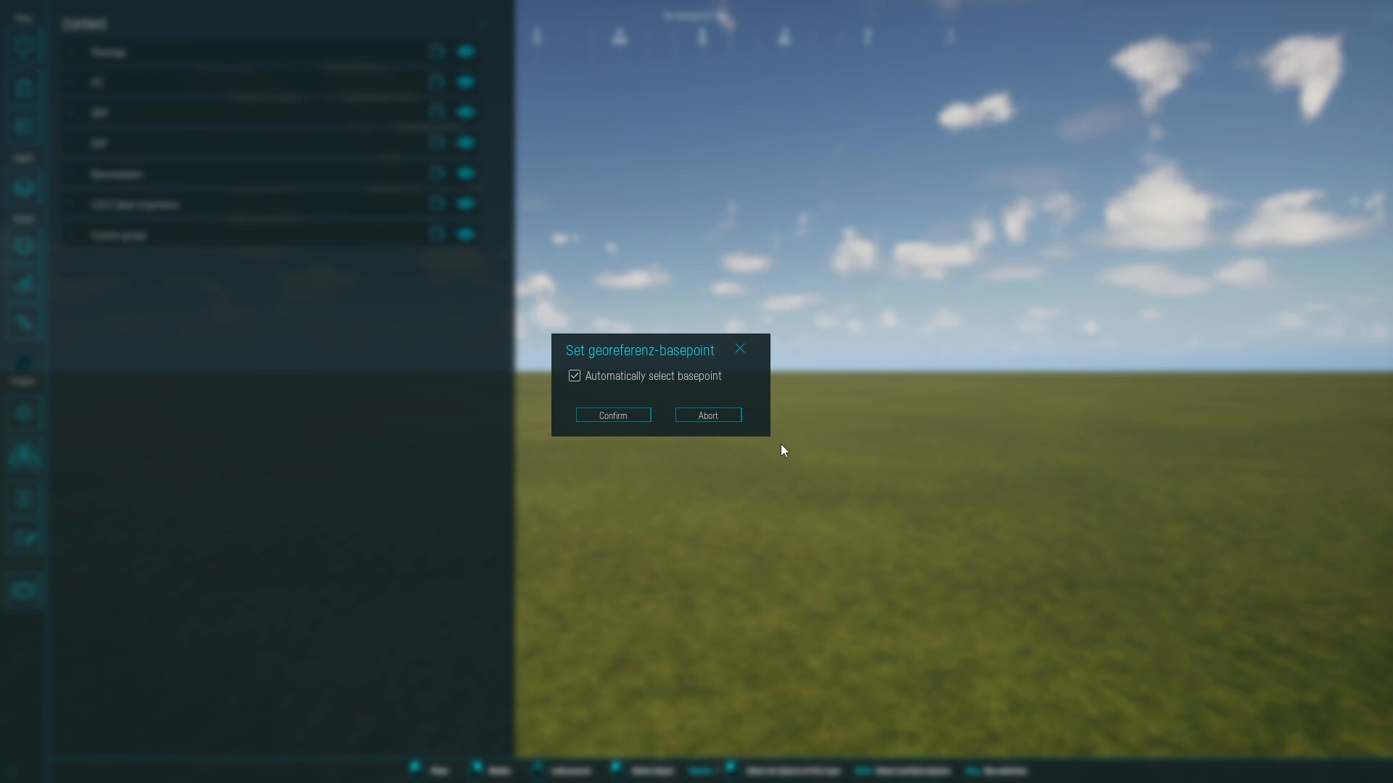
left_click(615, 417)
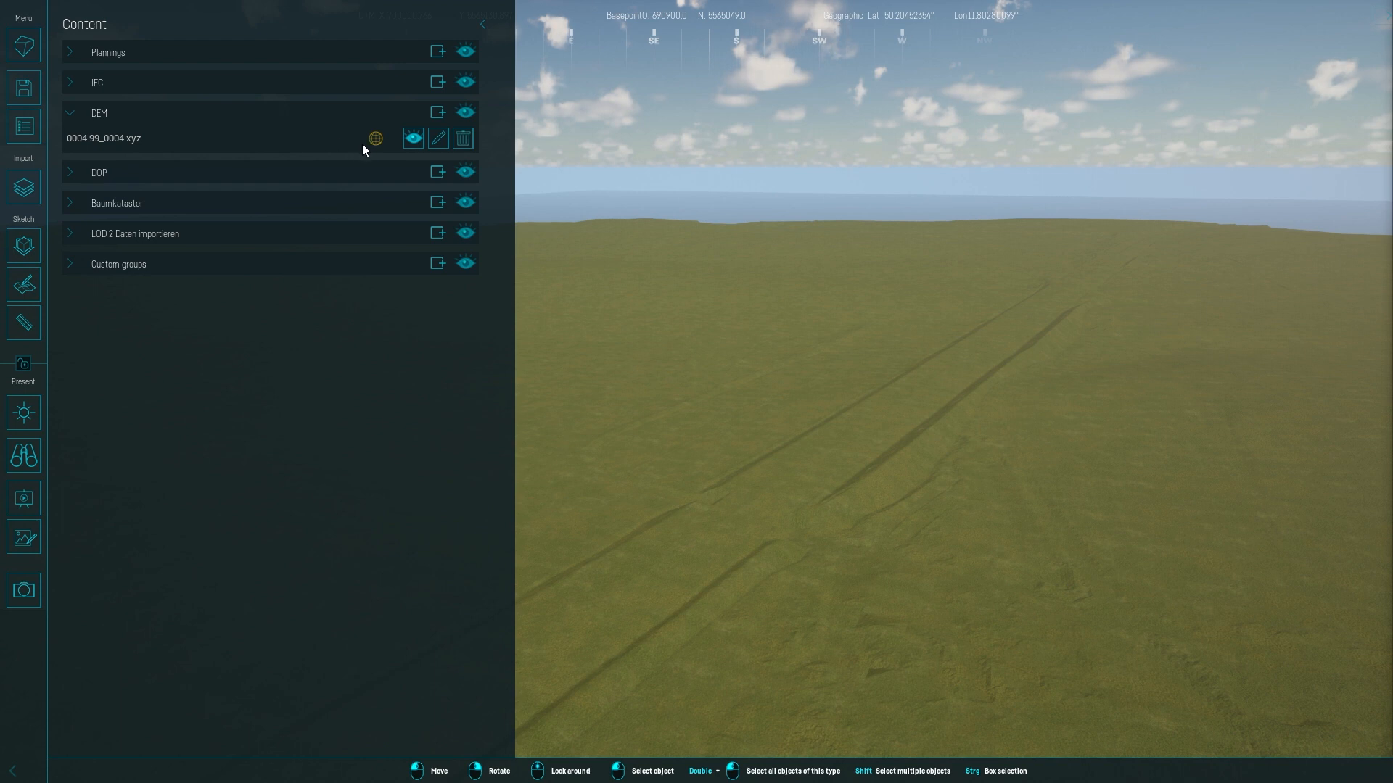
Hide the imported DEM and show it again, and call up its deletion without deleting it.
mouse_move(372, 145)
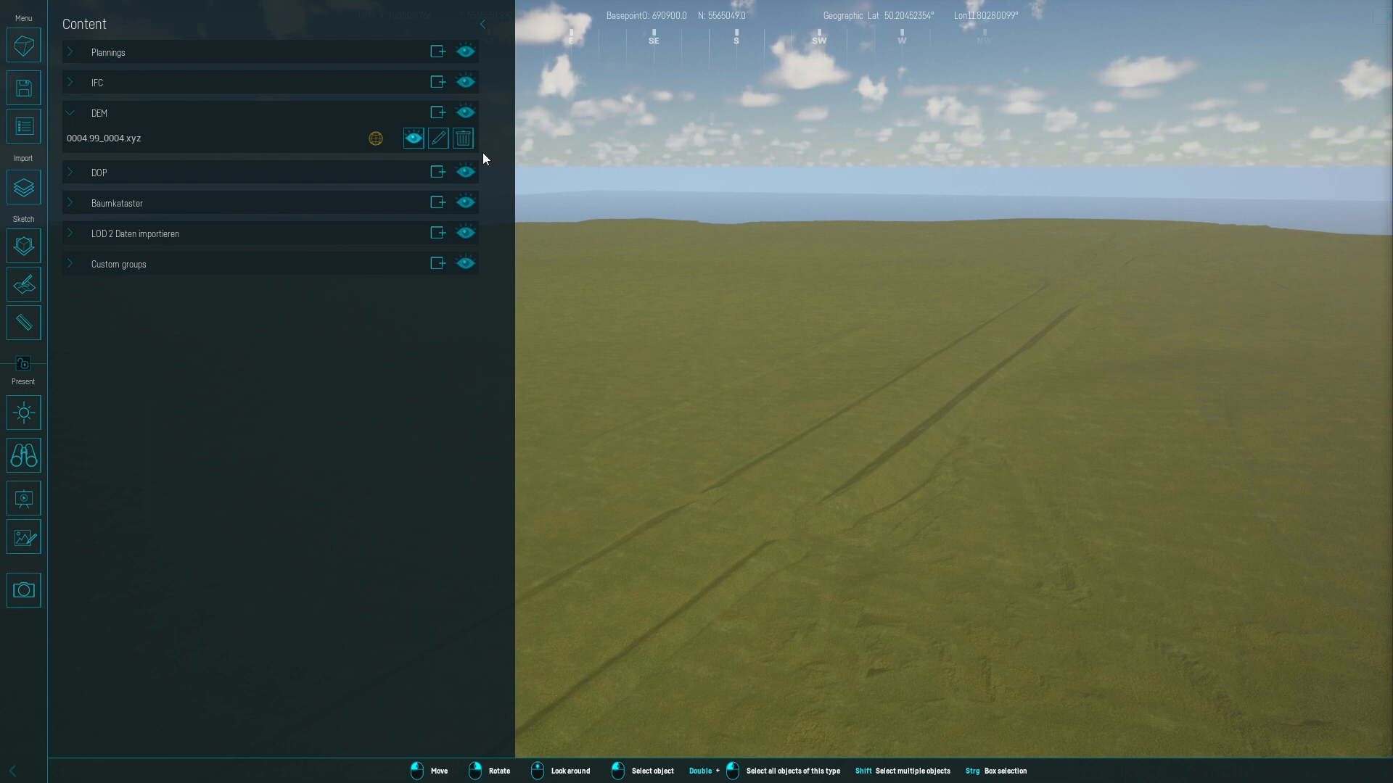
left_click(414, 157)
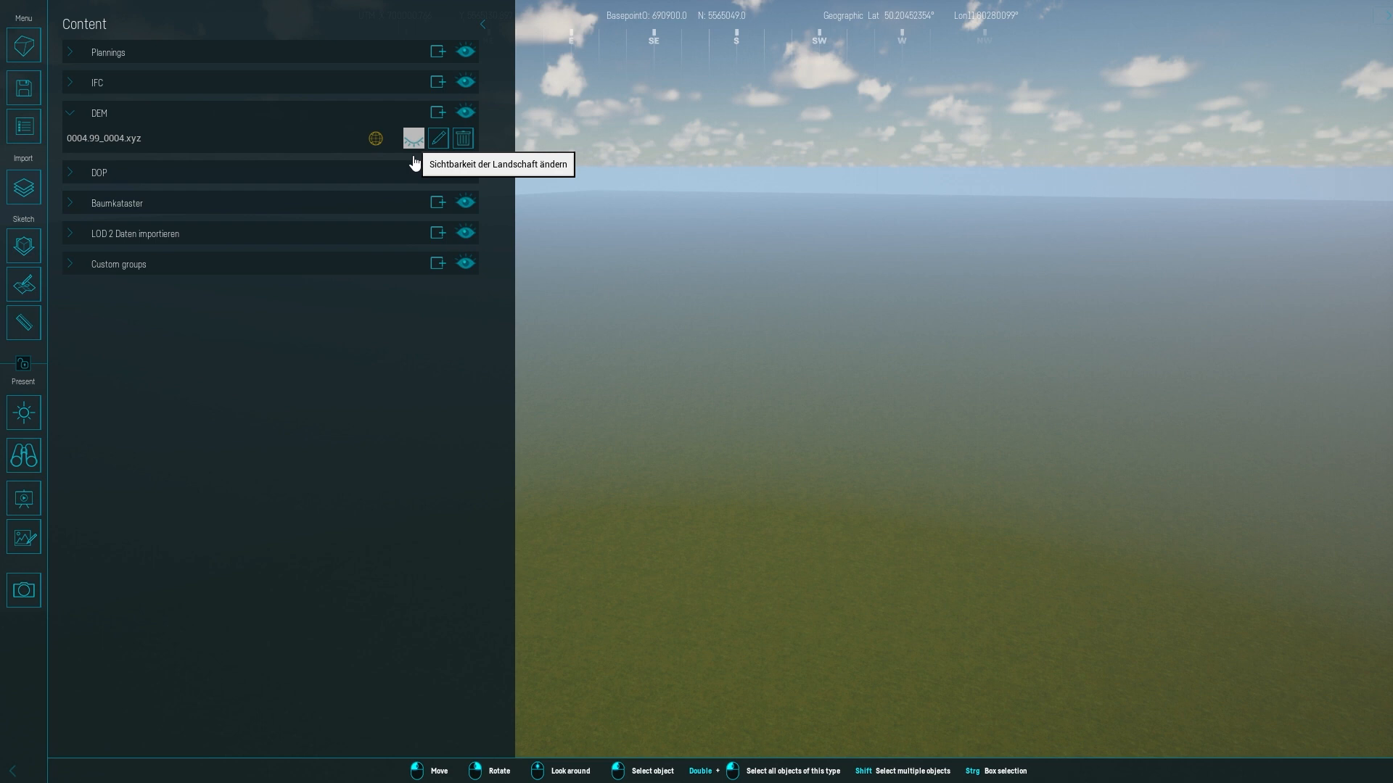
left_click(414, 157)
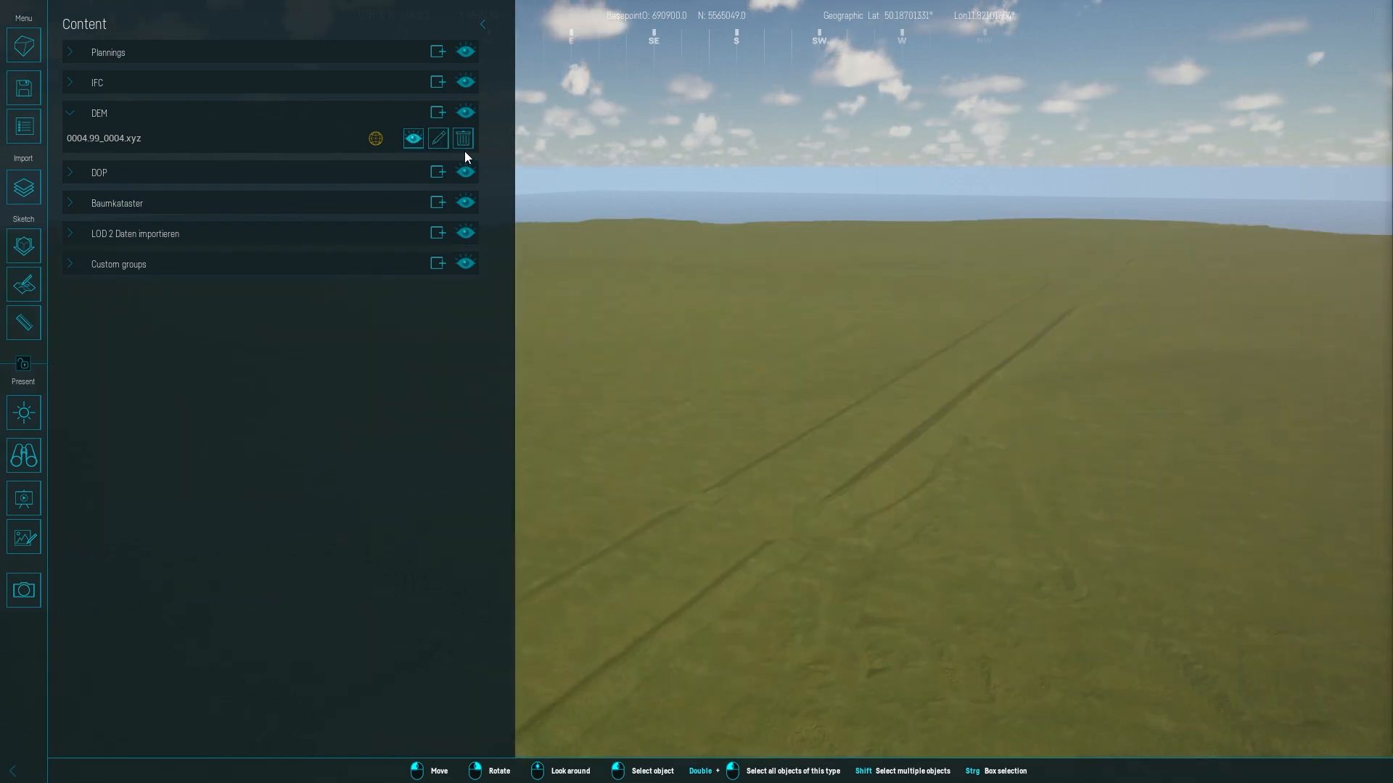
left_click(470, 145)
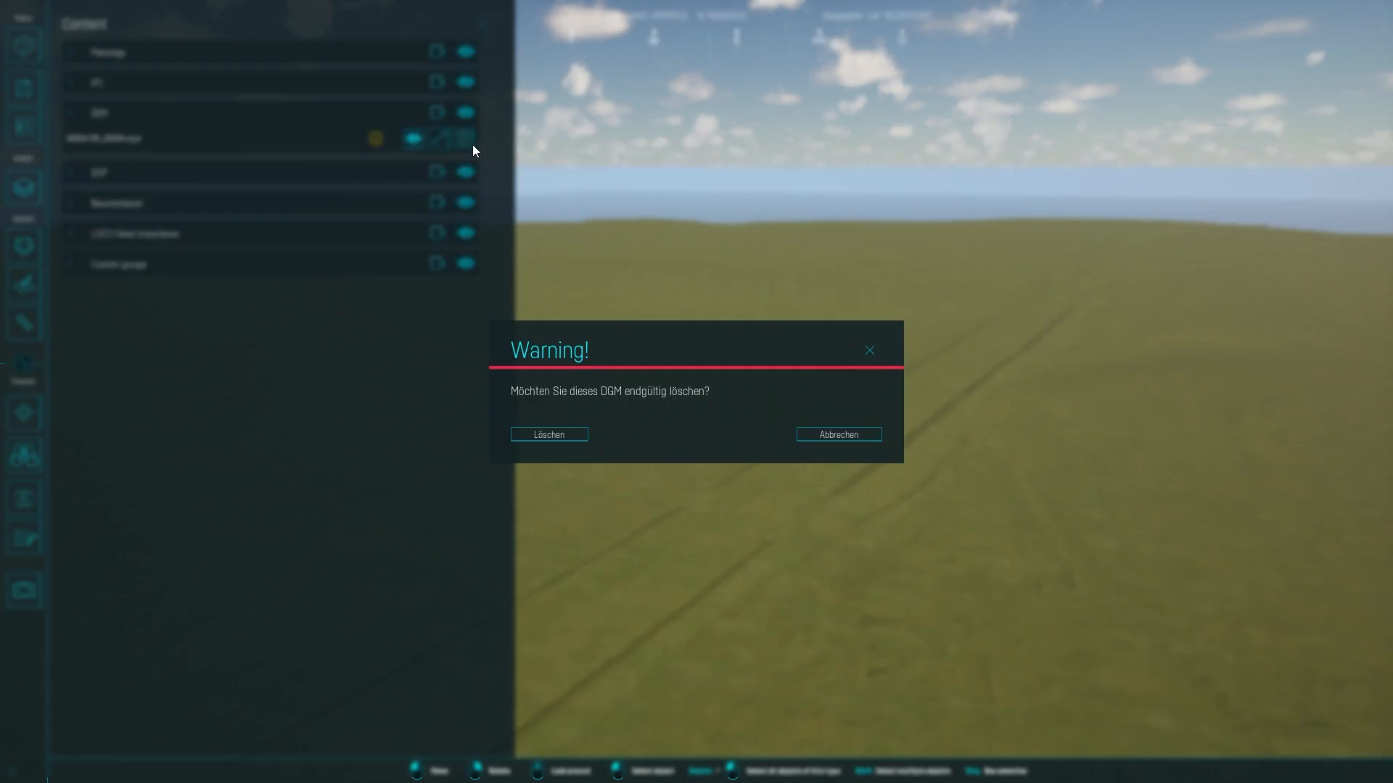
left_click(875, 352)
Rename the imported DEM as MyDEM.
key("ctrl+a")
type("MyDEM")
key("Return")
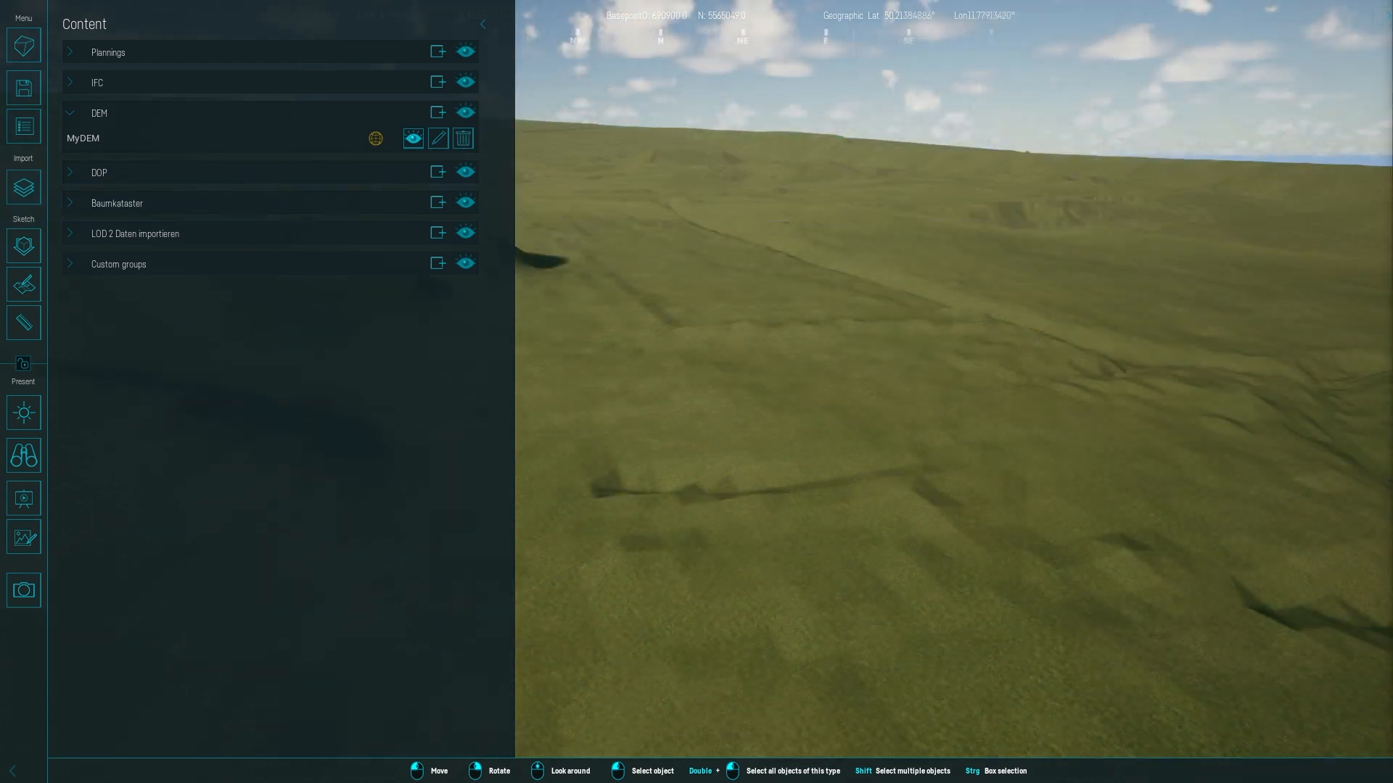
Open MyDEM for editing and lower two neighbouring areas of its terrain with the 1000 cm brush.
left_click(438, 139)
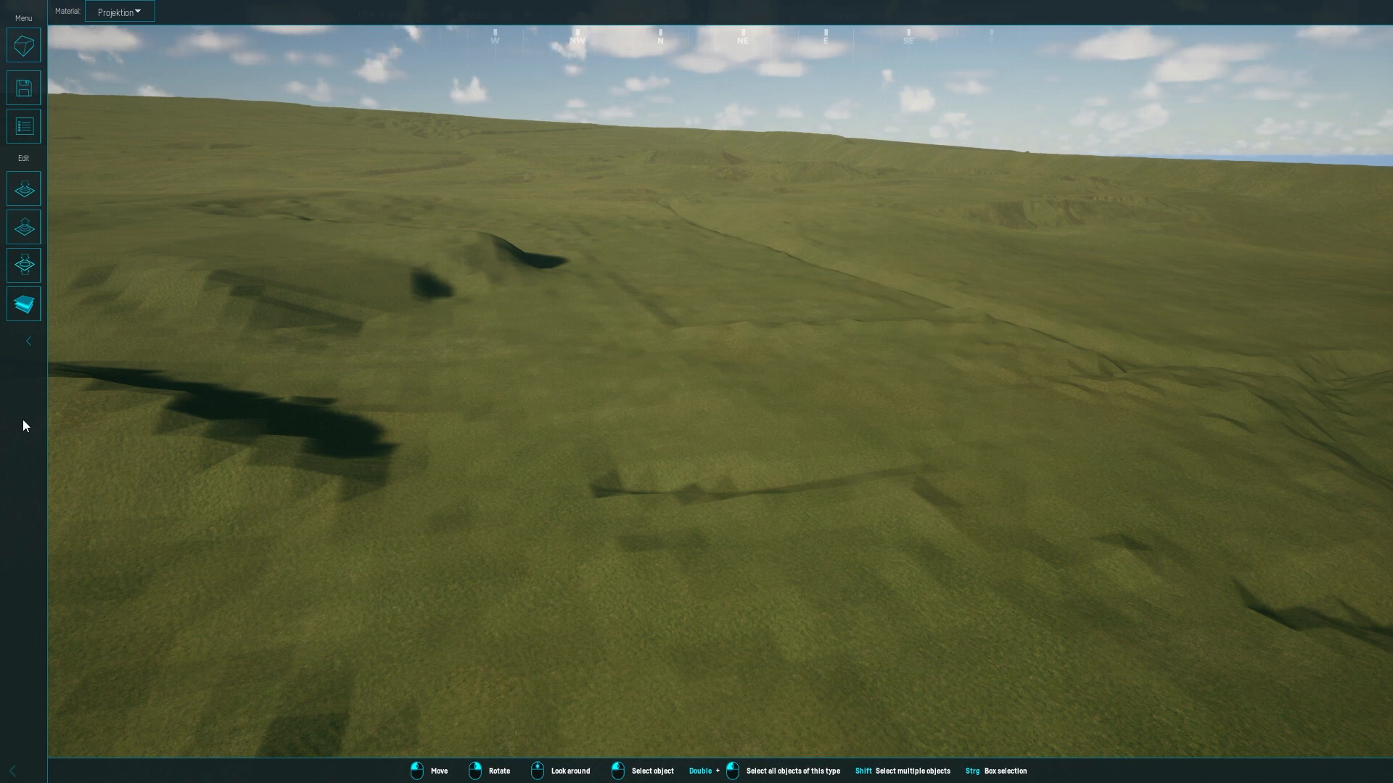
left_click(34, 194)
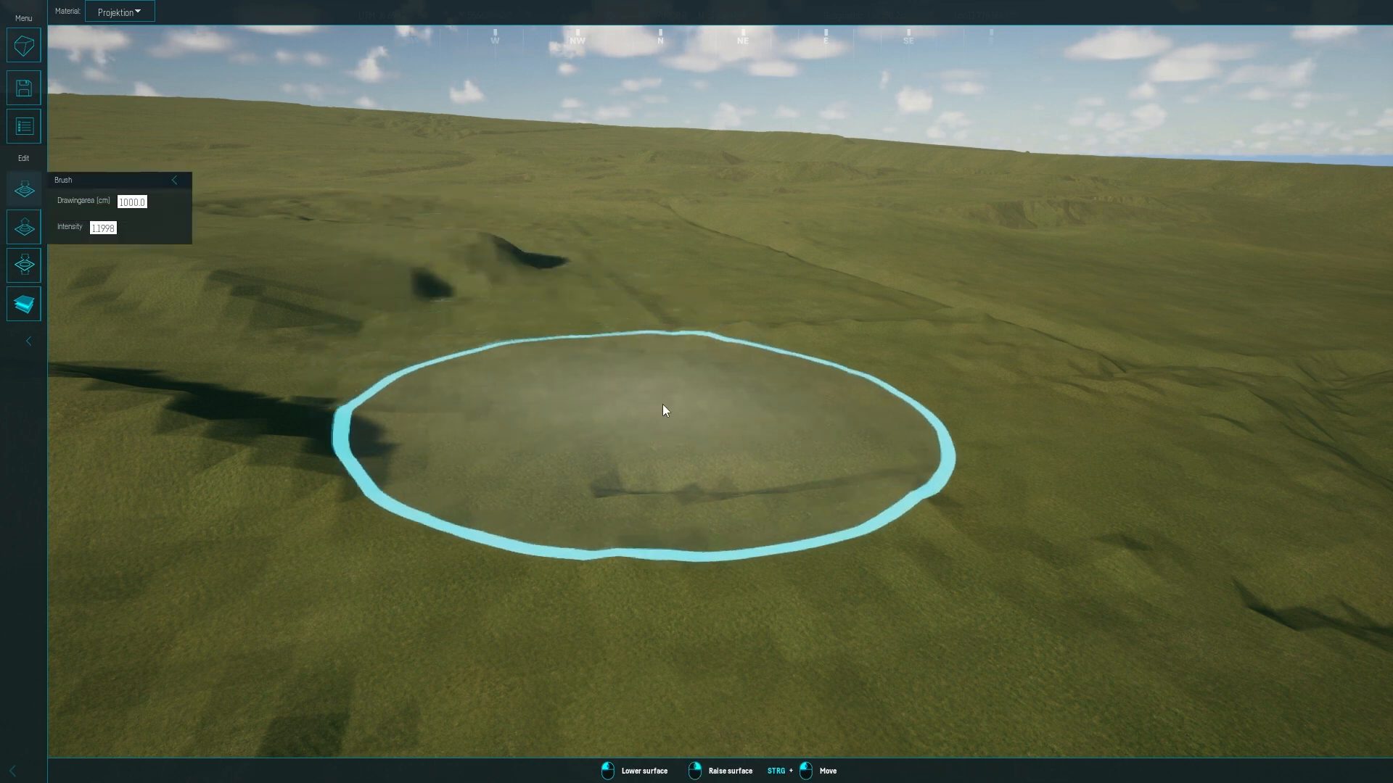
middle_click_drag(629, 290, 621, 424)
scroll(621, 424, "down", 1)
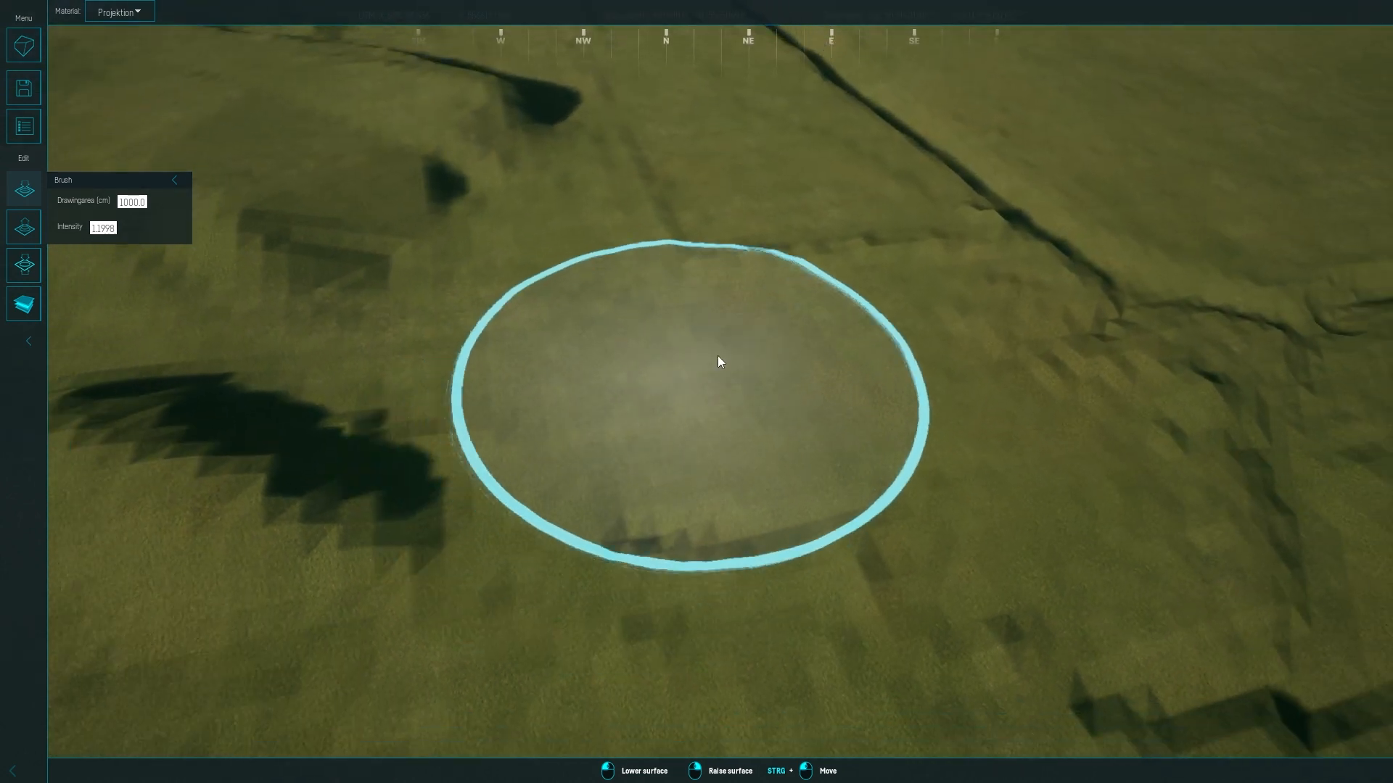
left_click_drag(820, 263, 812, 268)
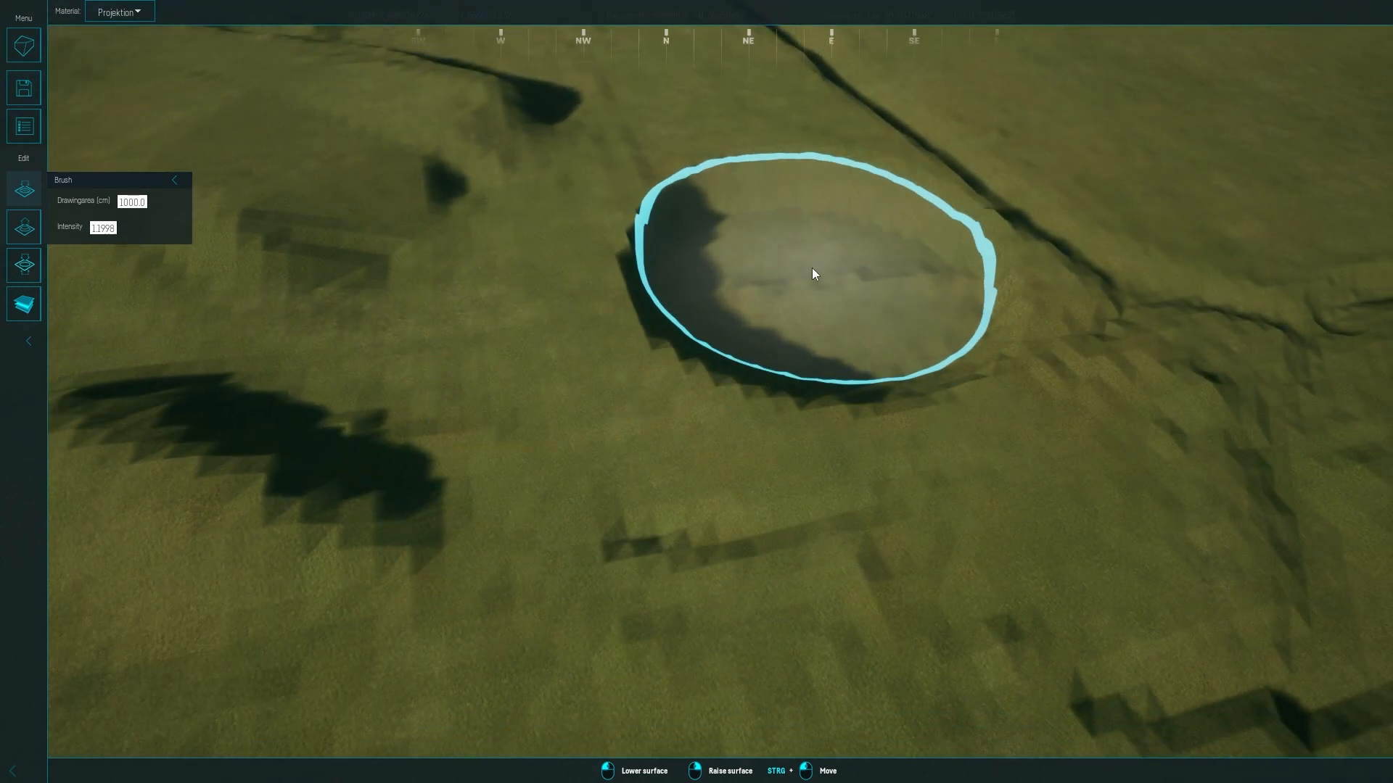
mouse_move(541, 311)
left_mouse_down()
mouse_move(494, 295)
mouse_move(672, 302)
mouse_move(917, 230)
mouse_move(1097, 212)
mouse_move(1175, 310)
mouse_move(738, 404)
mouse_move(668, 383)
left_mouse_up()
scroll(667, 379, "down", 5)
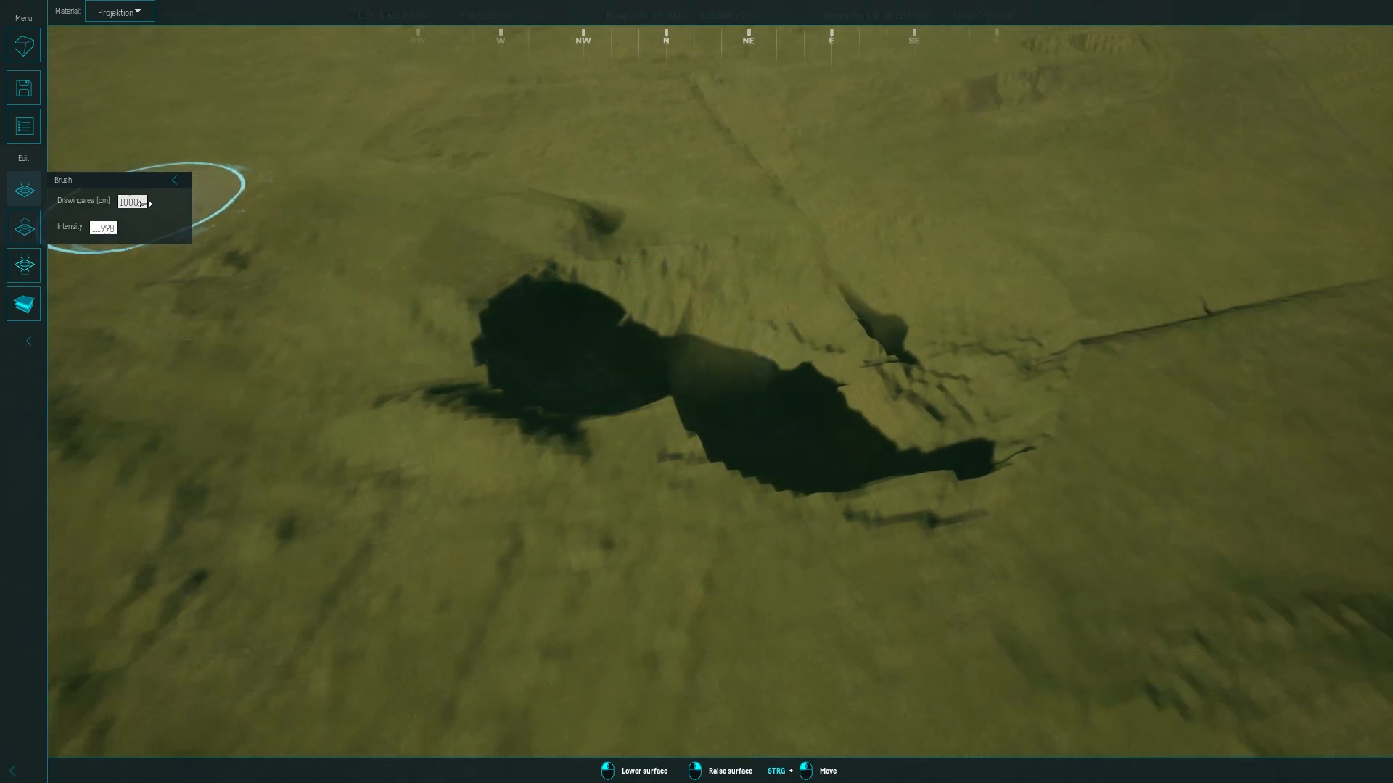
Set the brush's drawing area to 200 cm and intensity to 0.5, and lower a narrow winding trench in front of the large hollows.
left_click(144, 203)
type("200")
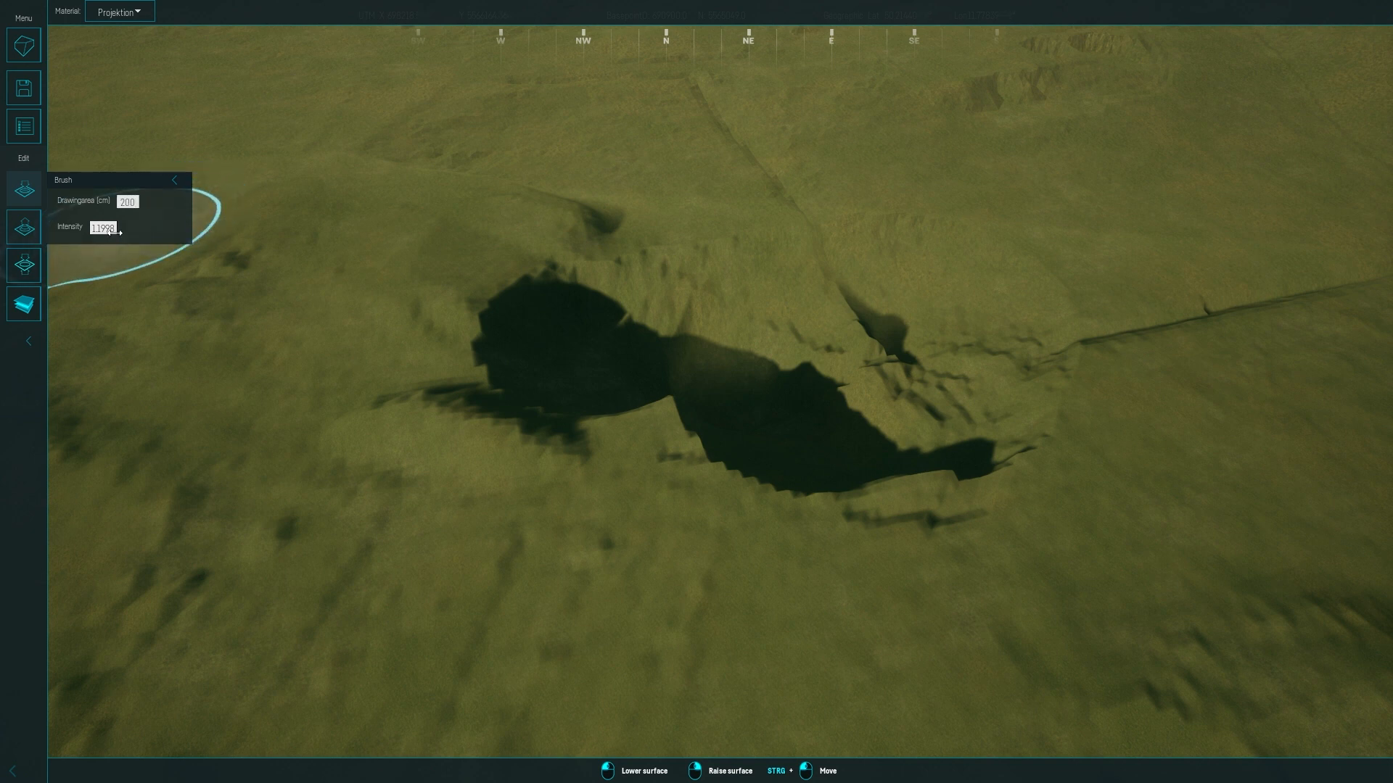
left_click(103, 229)
type("0.5")
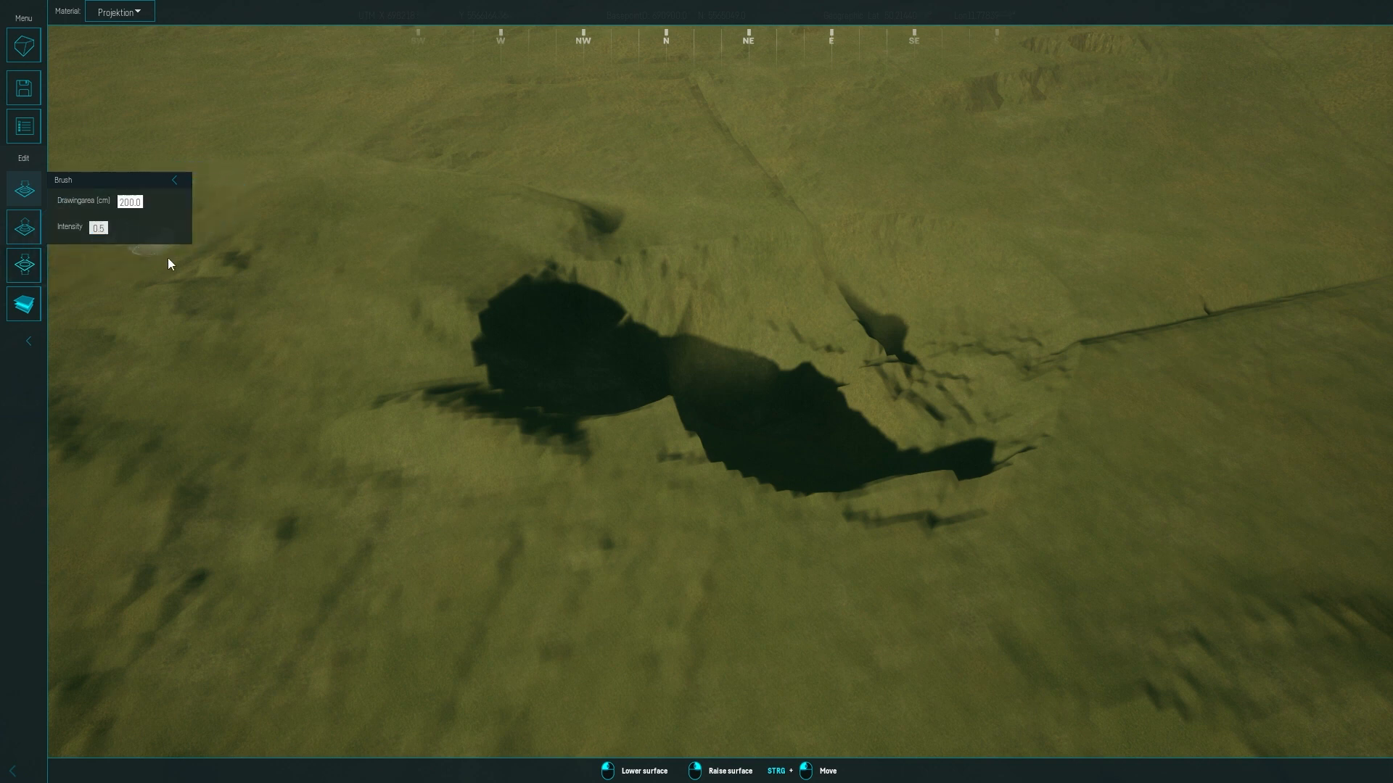
mouse_move(432, 511)
left_mouse_down()
mouse_move(454, 541)
mouse_move(655, 538)
mouse_move(666, 638)
mouse_move(459, 624)
mouse_move(653, 589)
left_mouse_up()
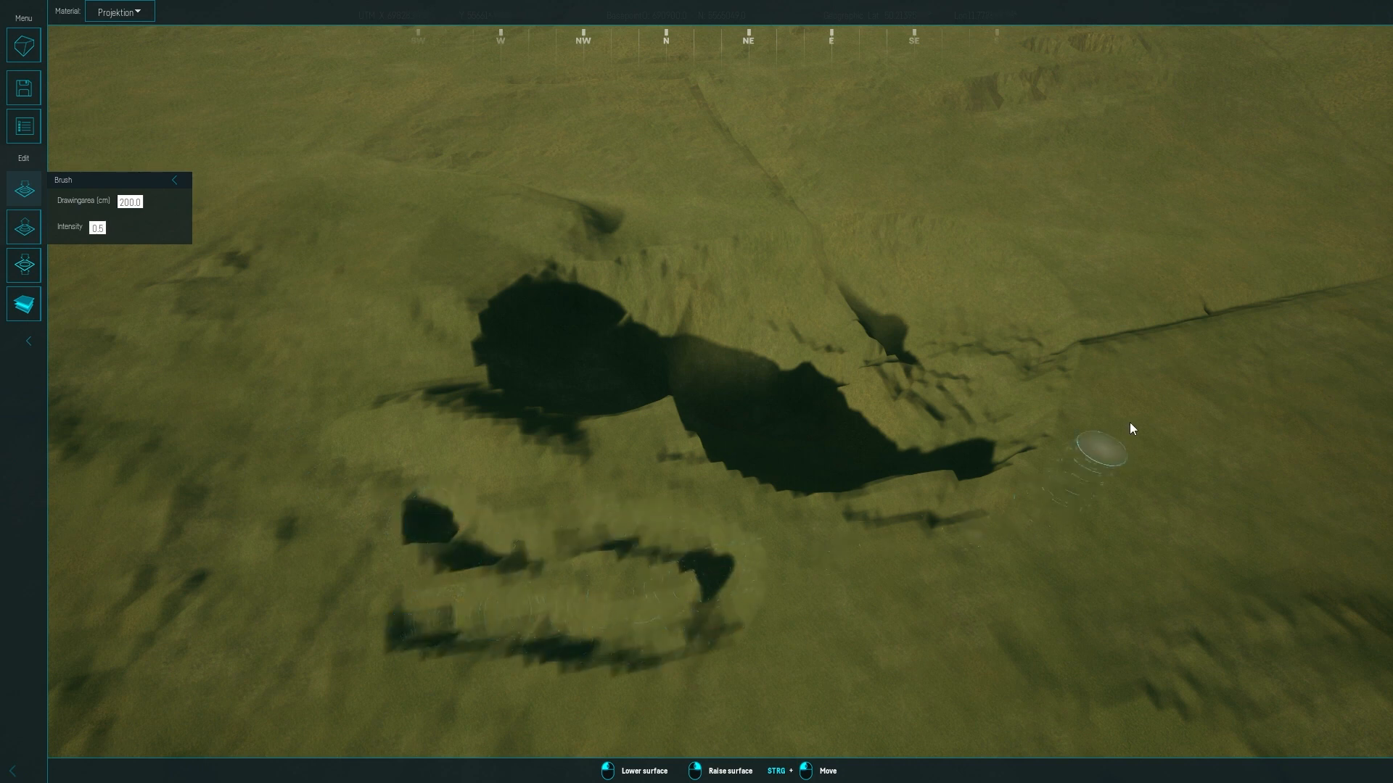
Raise a narrow ridge in the terrain beyond the large hollows with the 200 cm brush at intensity 0.5.
mouse_move(1212, 392)
left_mouse_down("ctrl")
mouse_move(629, 538)
mouse_move(636, 313)
mouse_move(608, 162)
mouse_move(803, 383)
left_mouse_up("ctrl")
left_click_drag(484, 338, 709, 306, "ctrl")
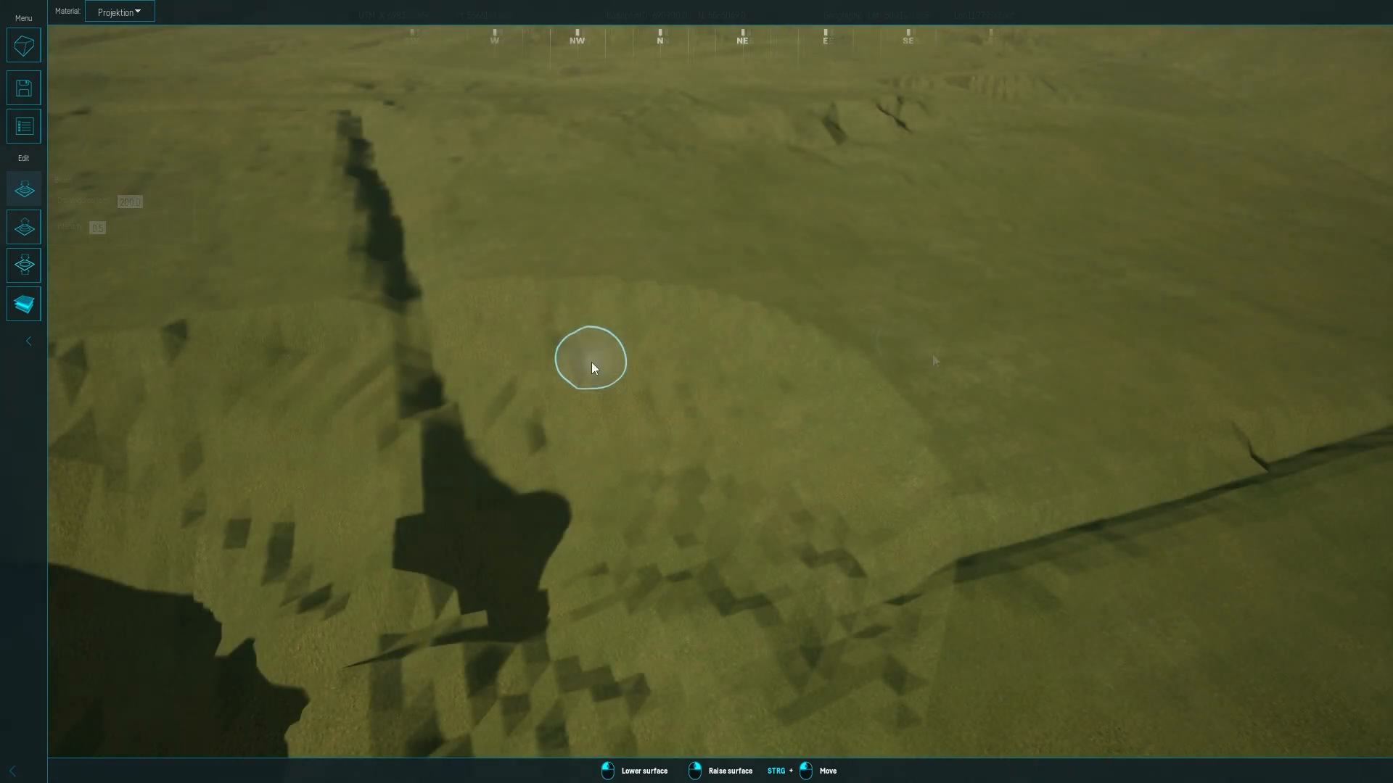
left_click(37, 233)
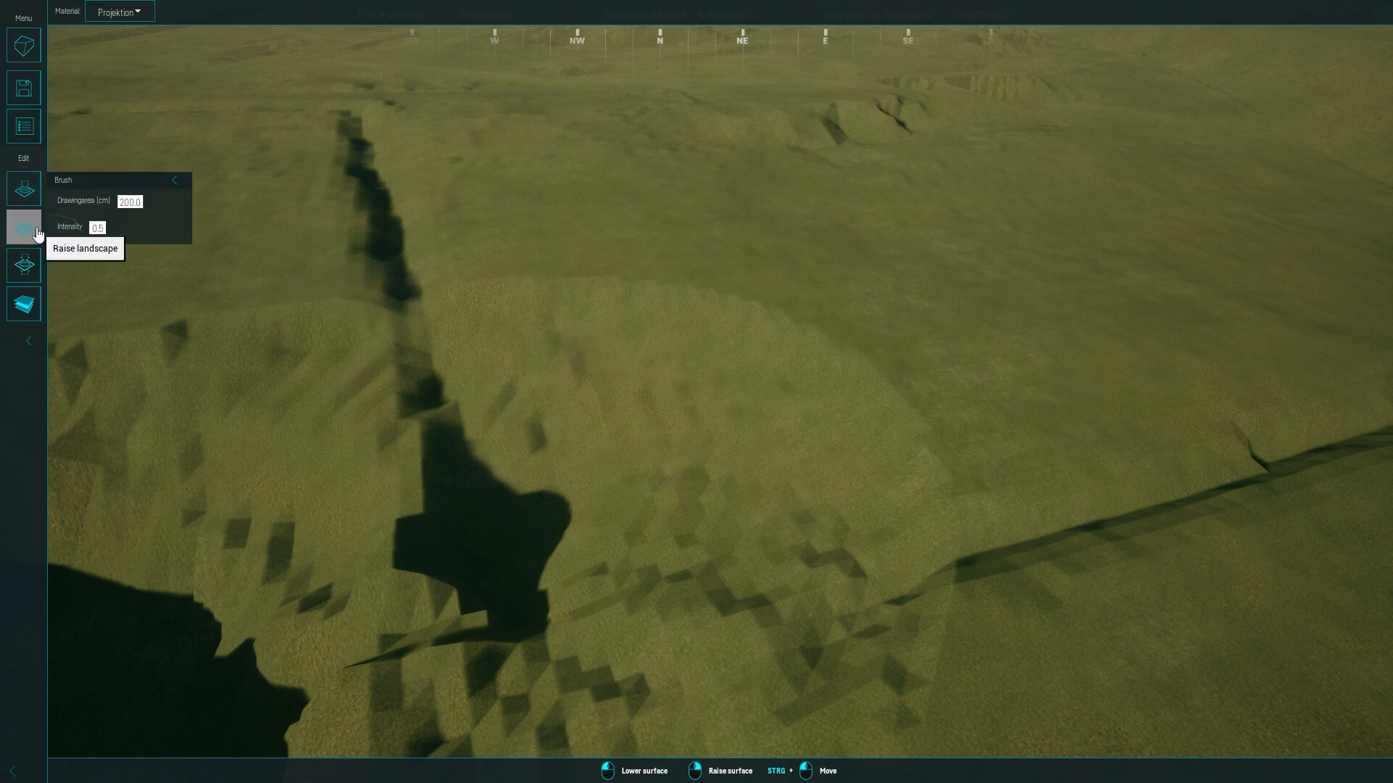
mouse_move(559, 317)
right_mouse_down()
mouse_move(598, 377)
mouse_move(574, 307)
mouse_move(588, 242)
right_mouse_up()
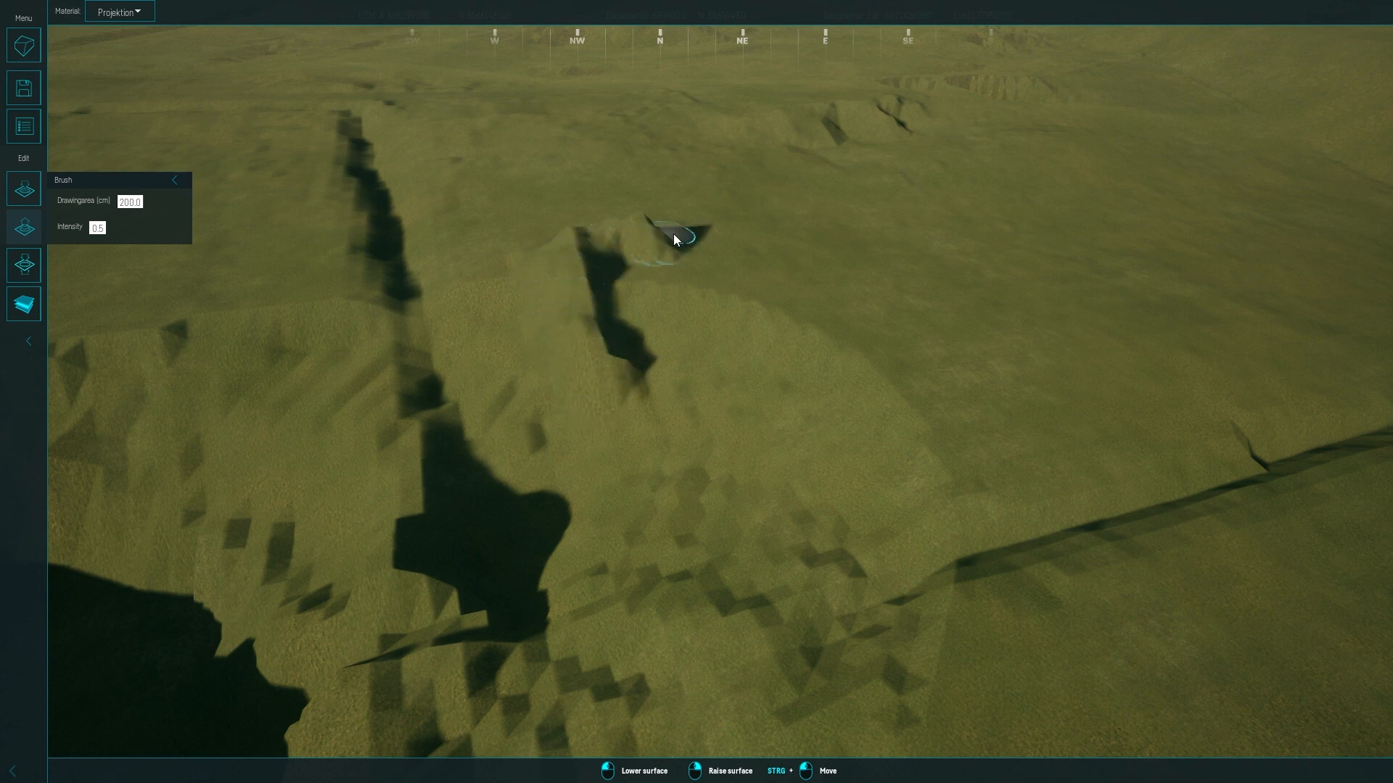
right_click_drag(764, 244, 829, 246)
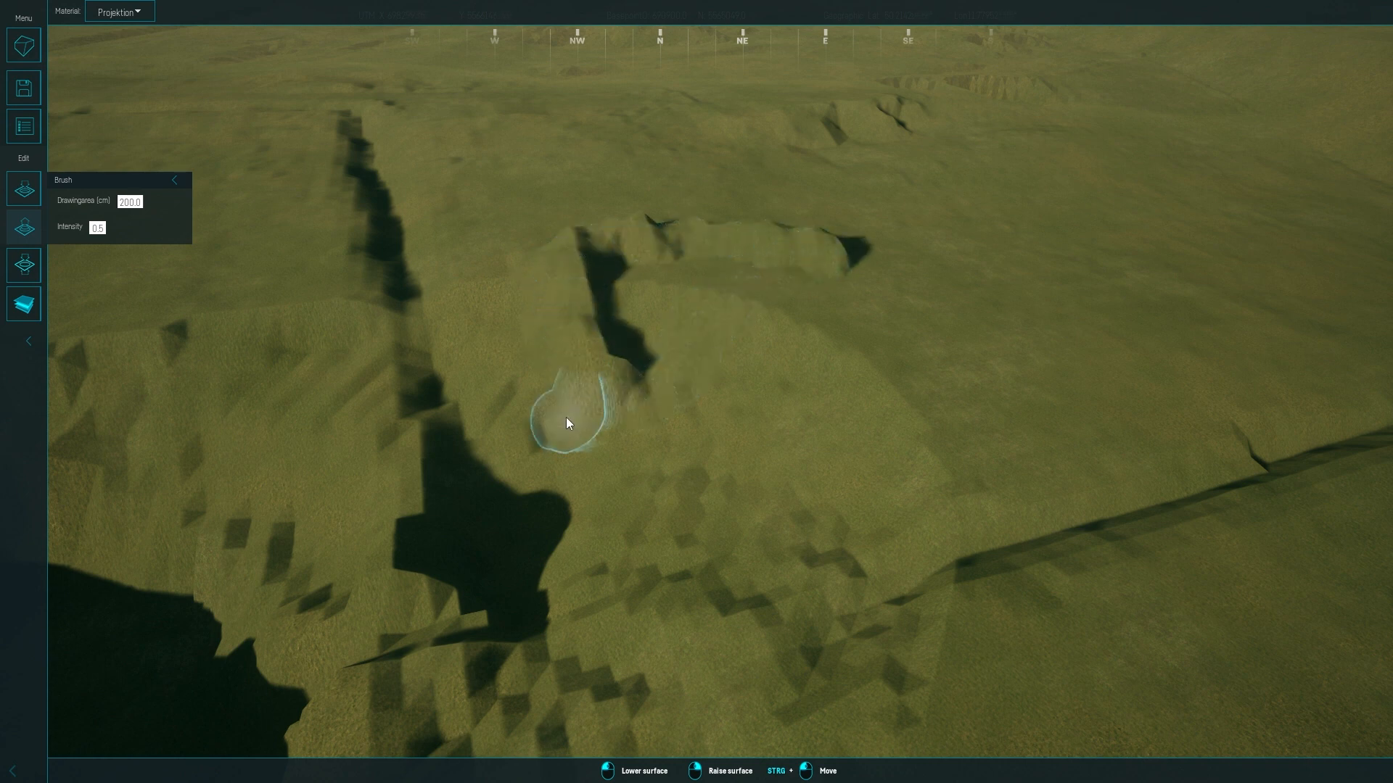
Flatten strips of terrain across and in front of the raised ridge with the 200 cm brush at intensity 0.5.
left_click(25, 264)
left_click_drag(841, 295, 766, 264)
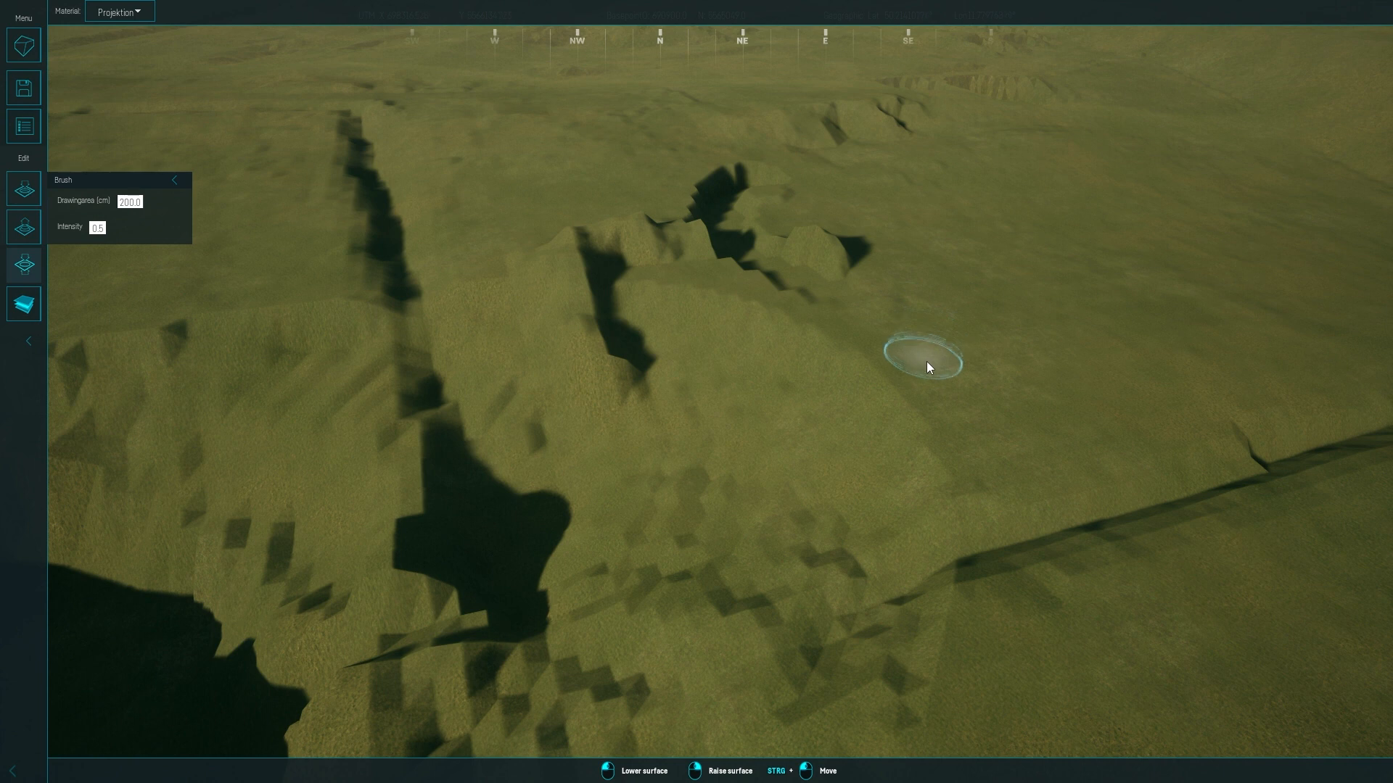
left_click_drag(925, 392, 578, 455)
left_click_drag(749, 570, 824, 257)
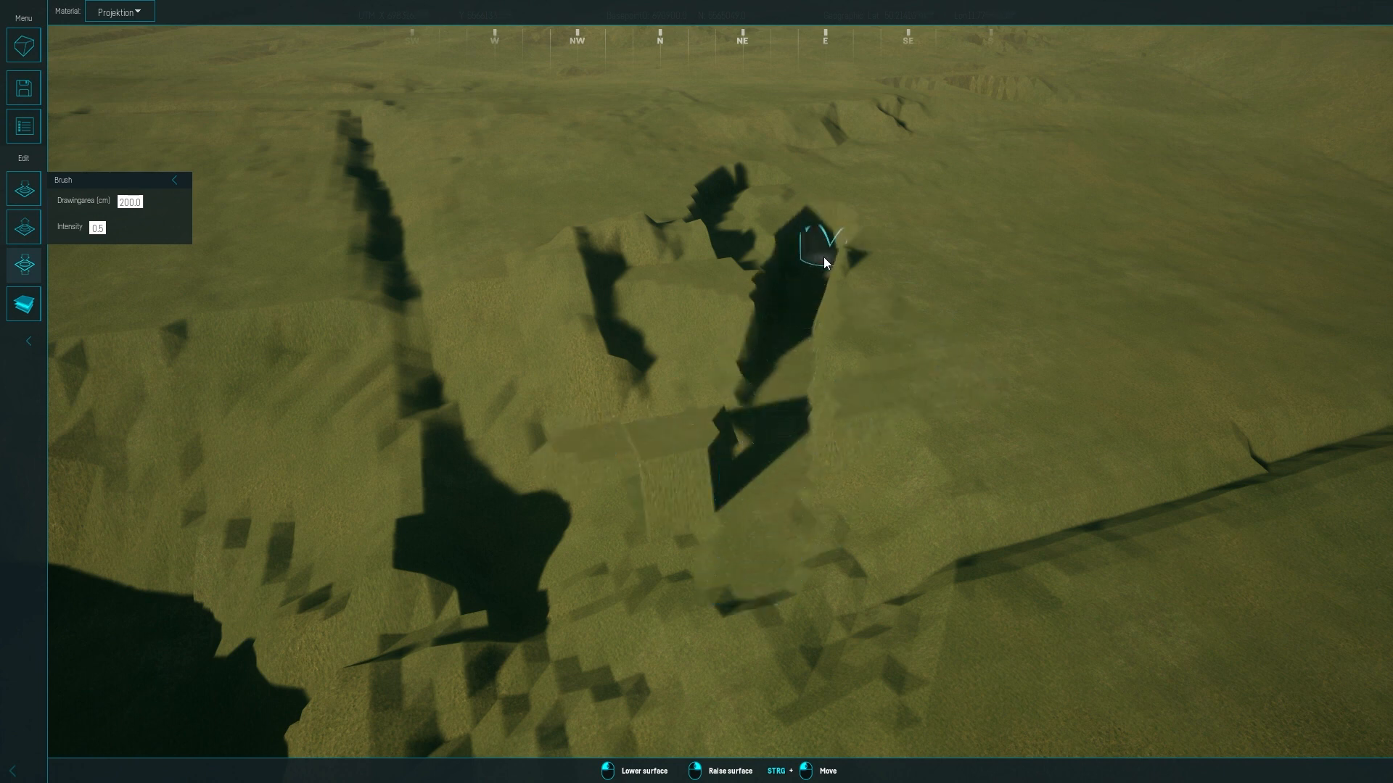
left_click(24, 265)
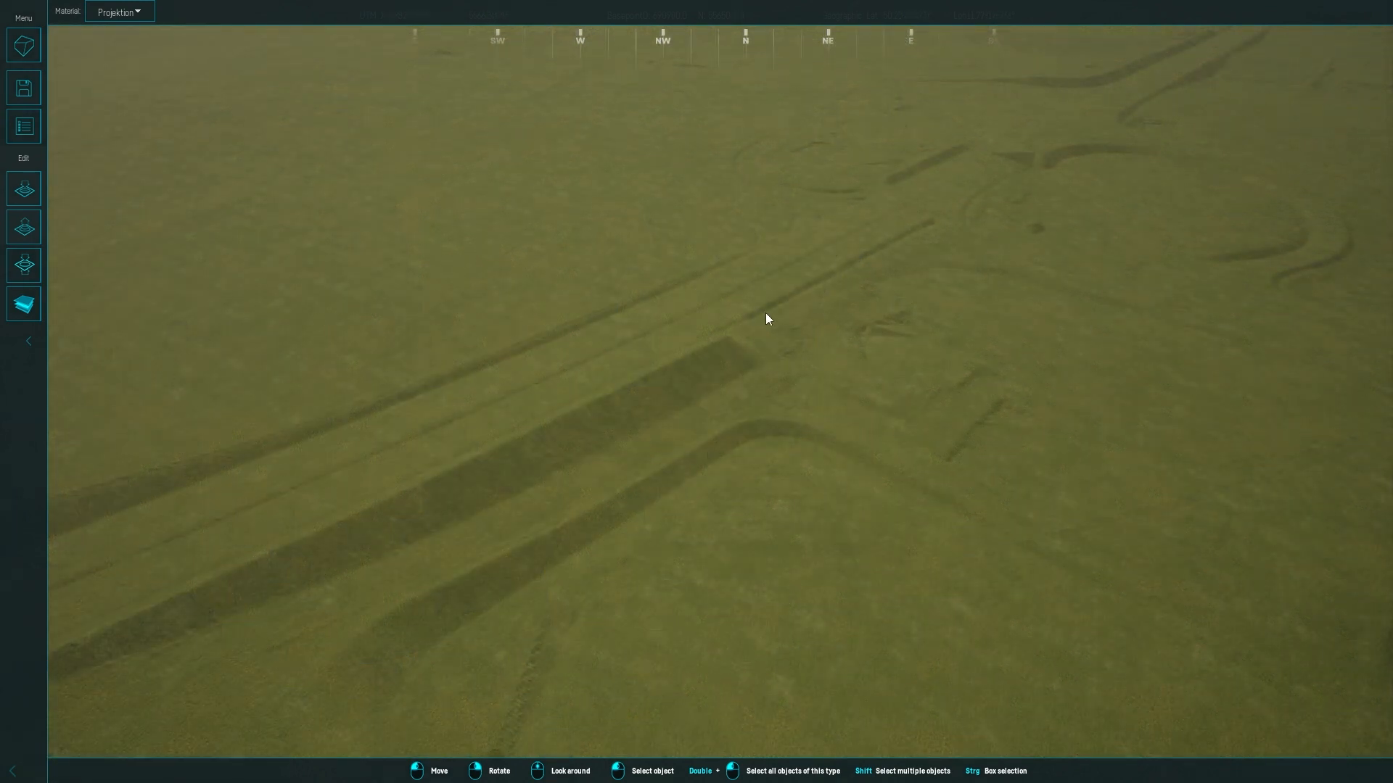
Try Erde 2 as the landscape material, and set the material back to Projektion.
left_click(139, 19)
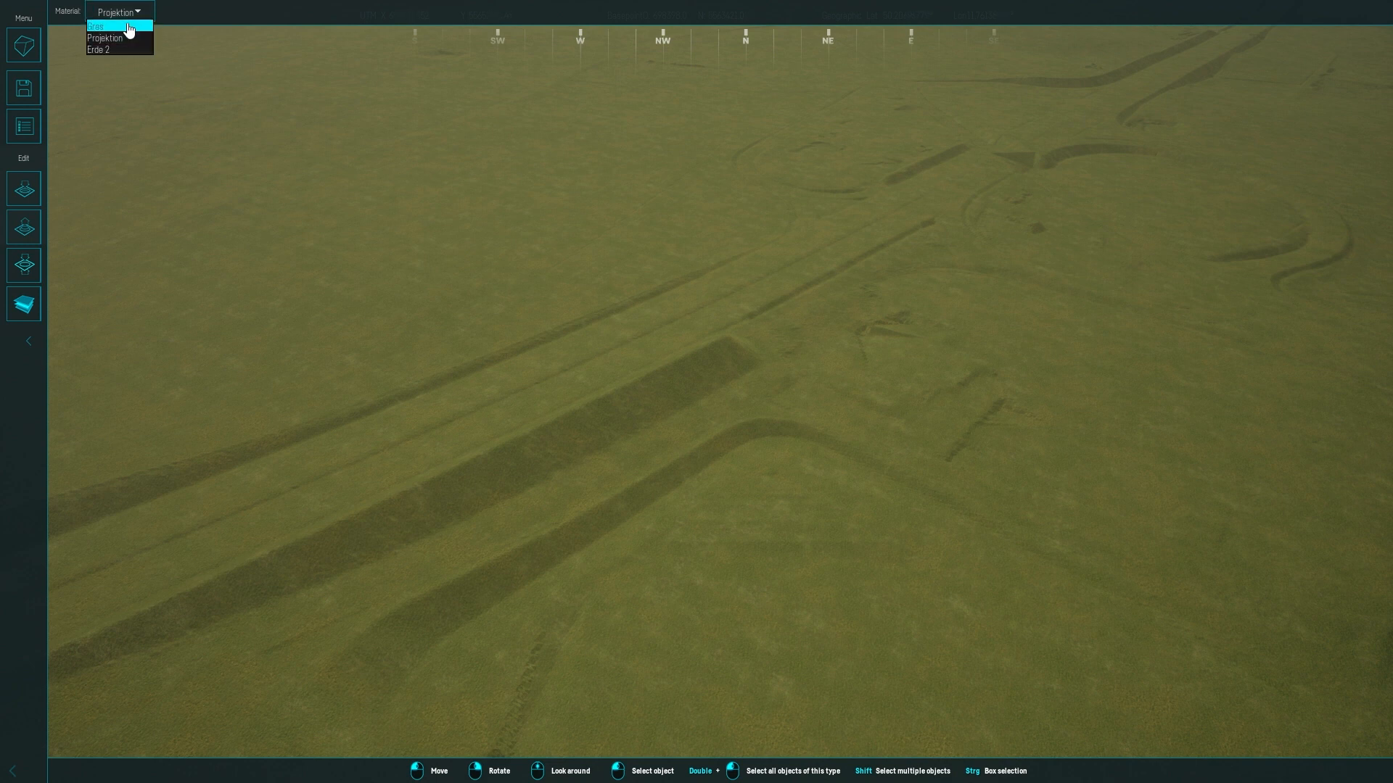
left_click(177, 18)
left_click(116, 17)
left_click(109, 49)
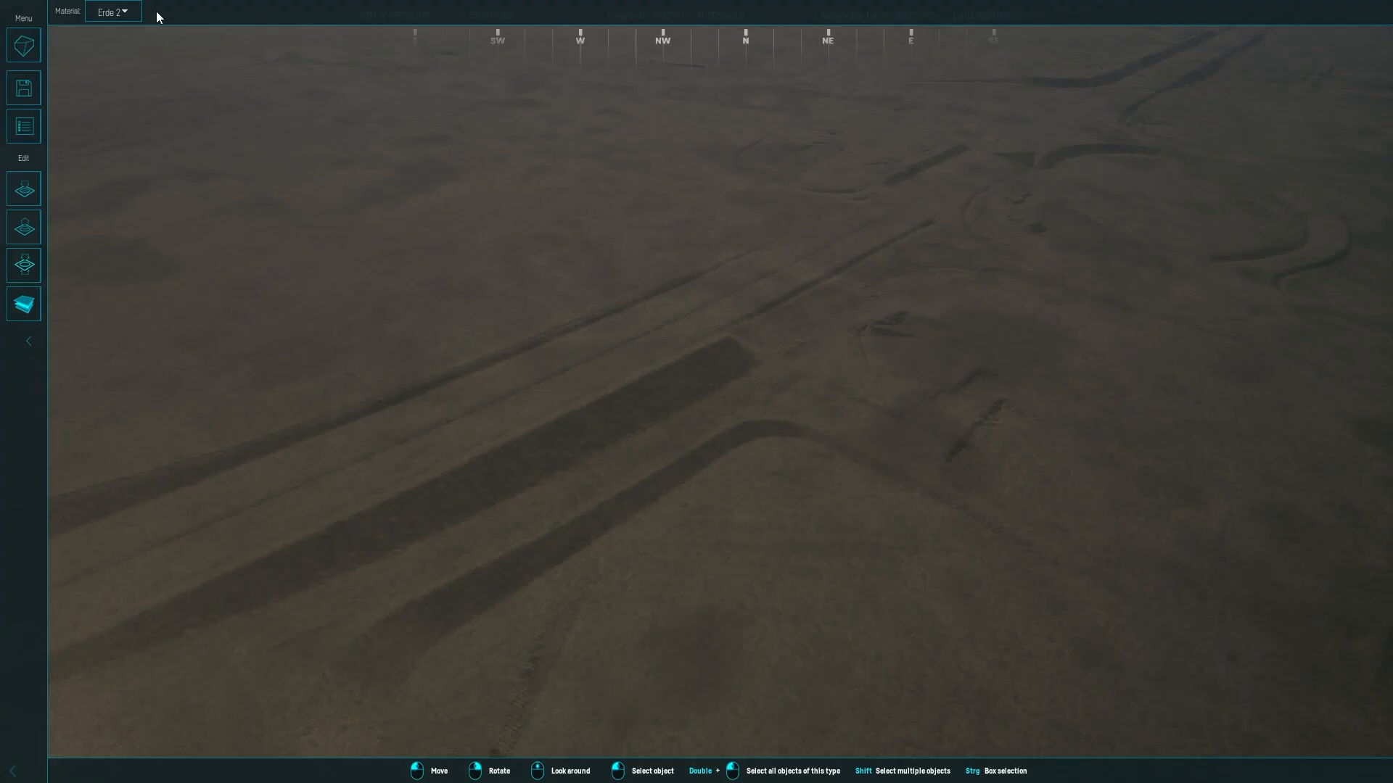
left_click(134, 15)
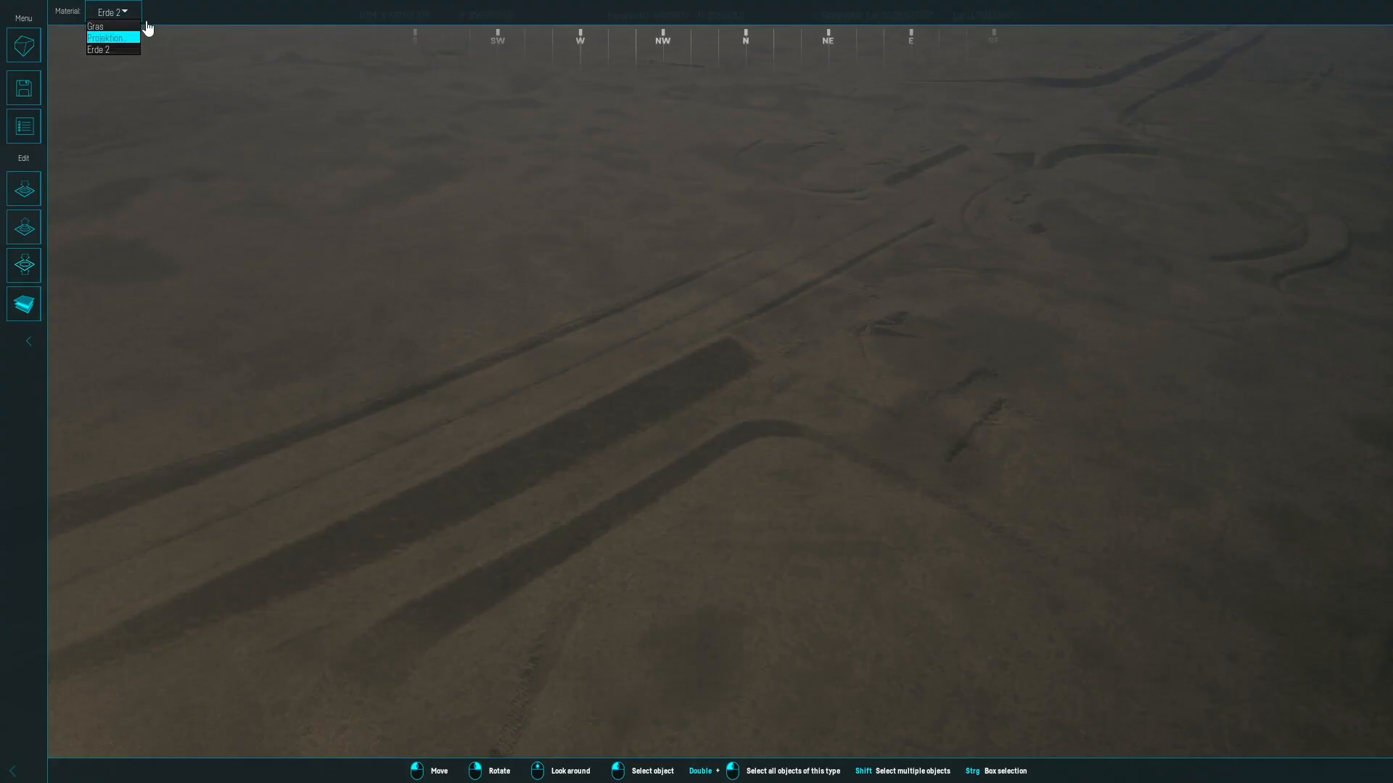
left_click(145, 32)
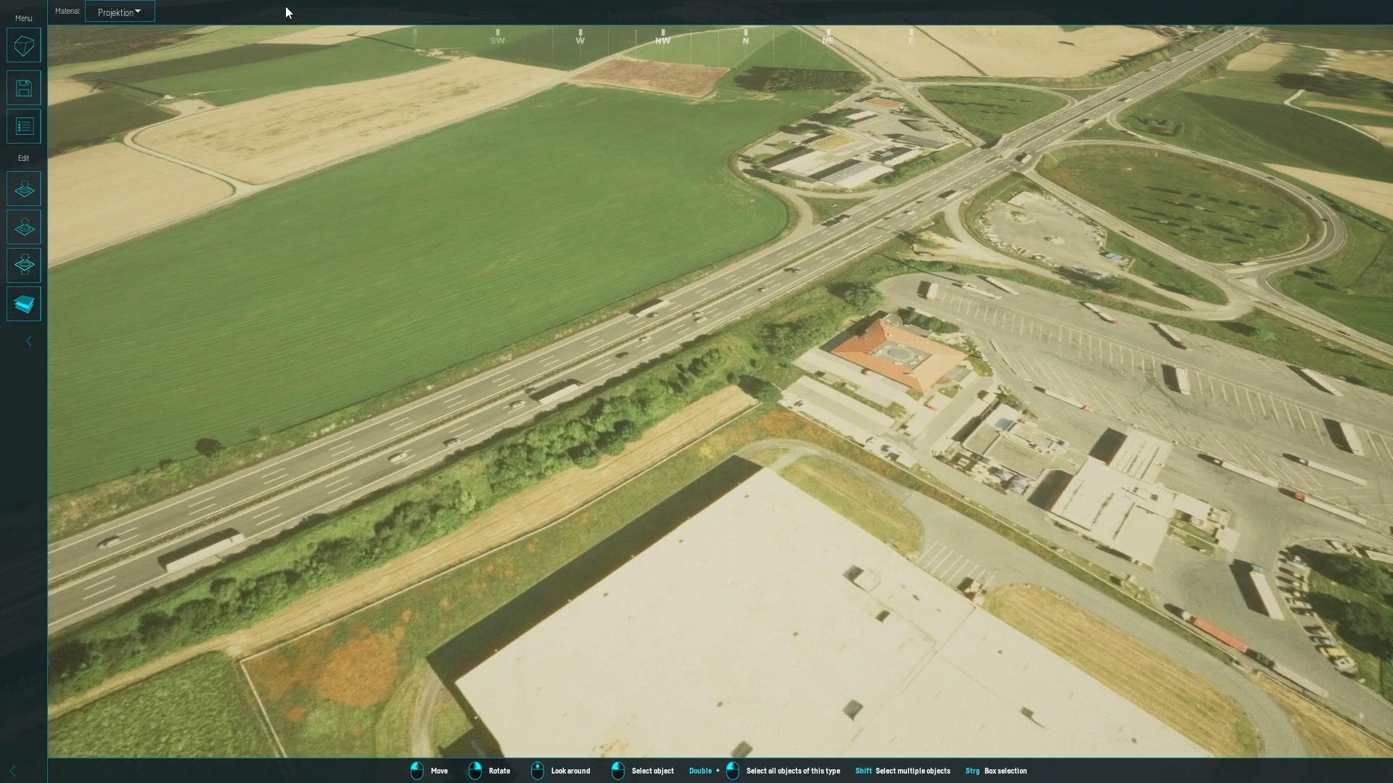